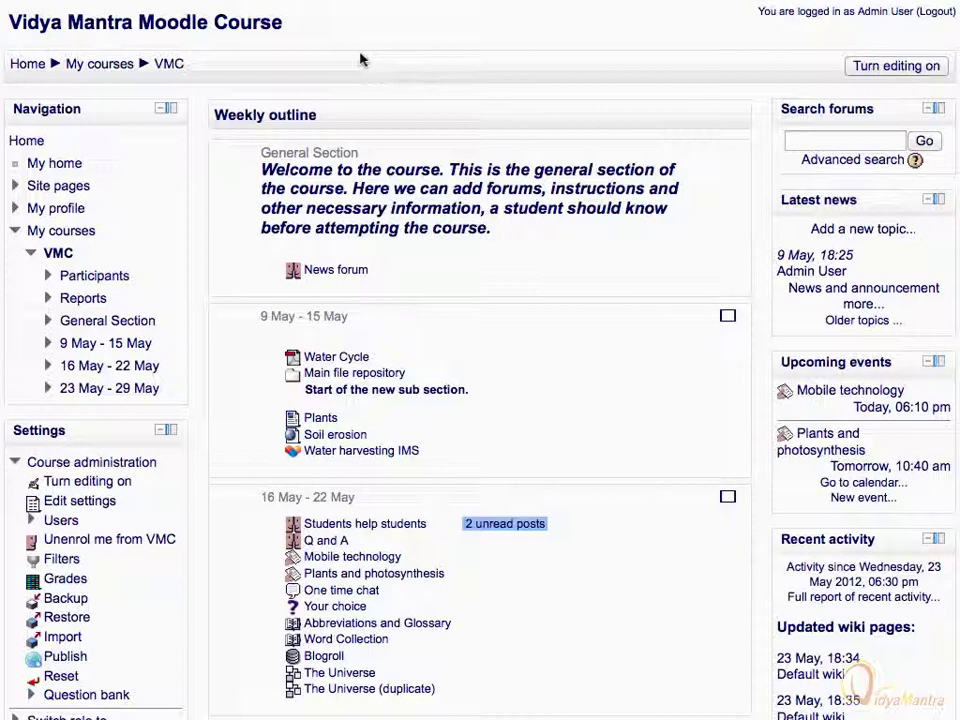
Turn course editing on and start adding a Quiz activity to the 23 May–29 May week.
click(868, 65)
scroll(870, 75, down, 3)
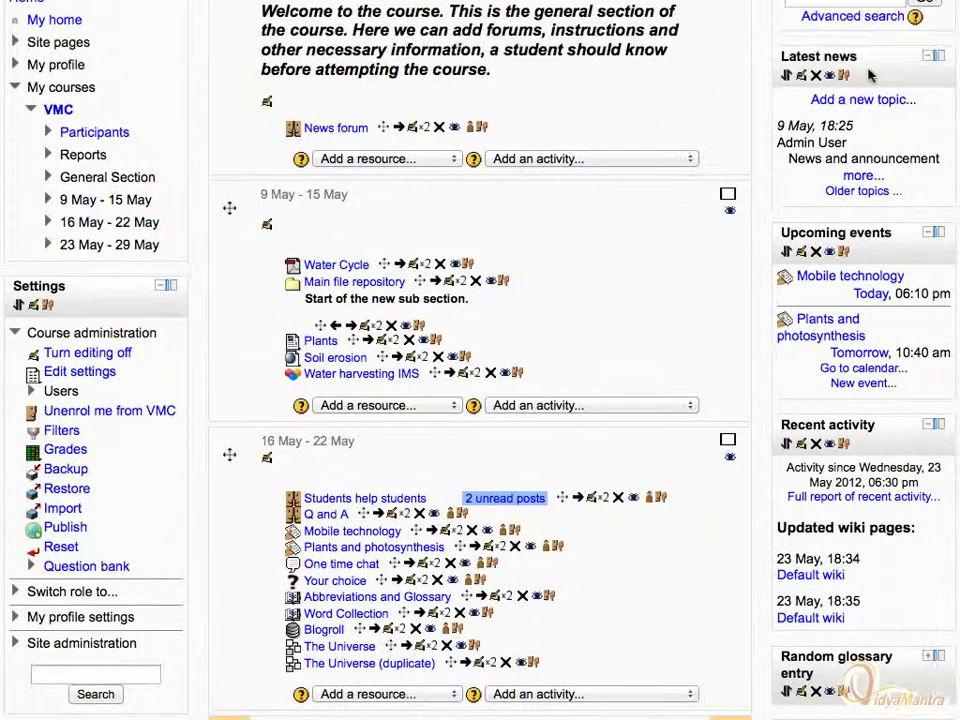
scroll(869, 75, down, 14)
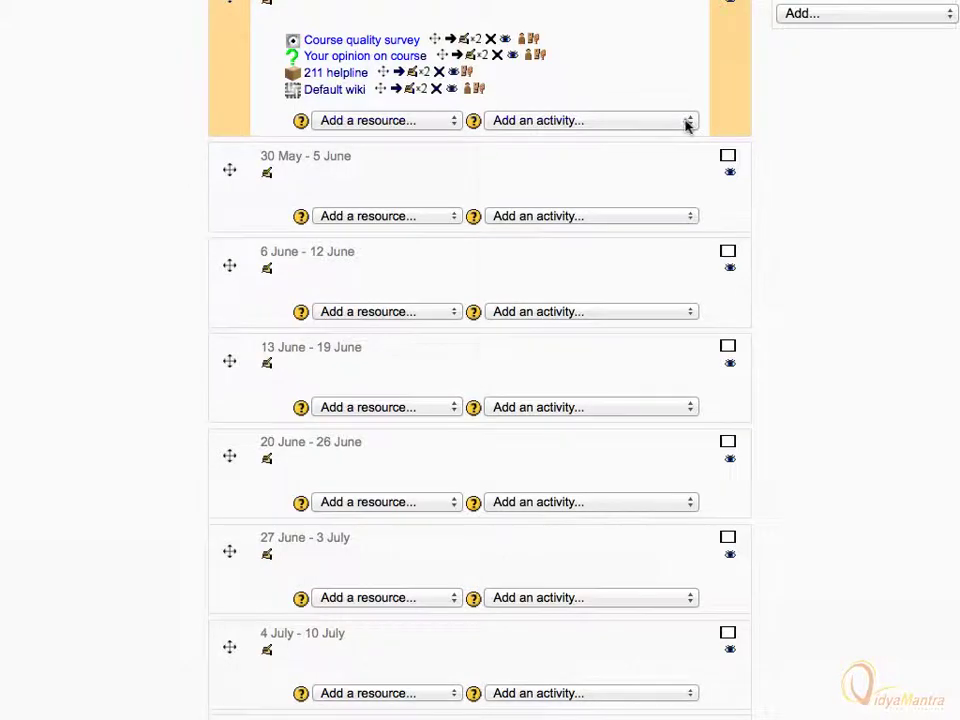
click(687, 121)
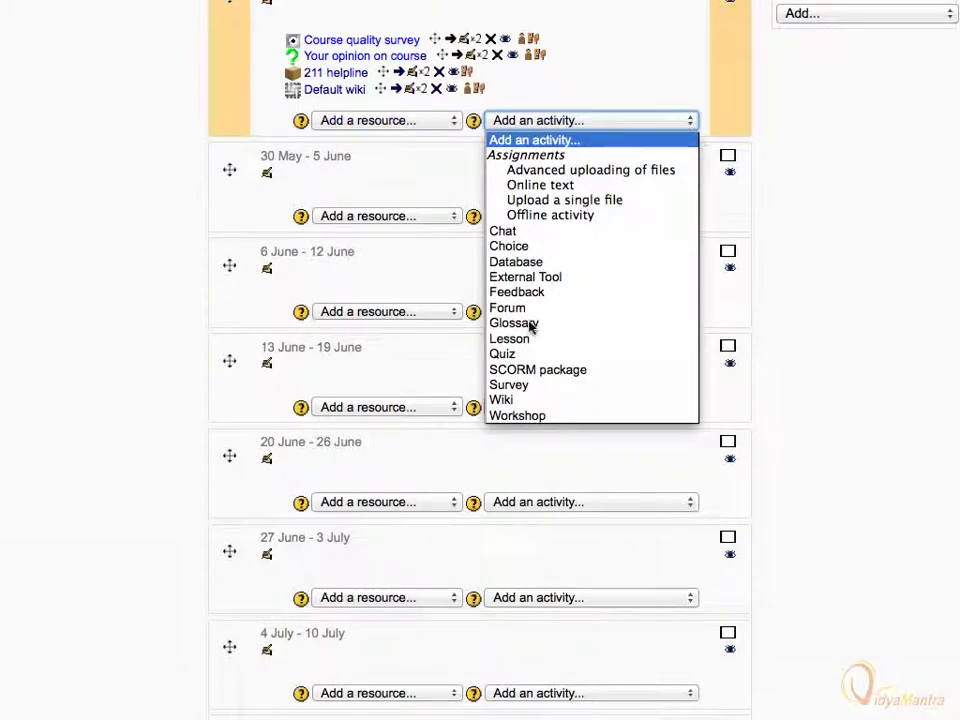
click(502, 354)
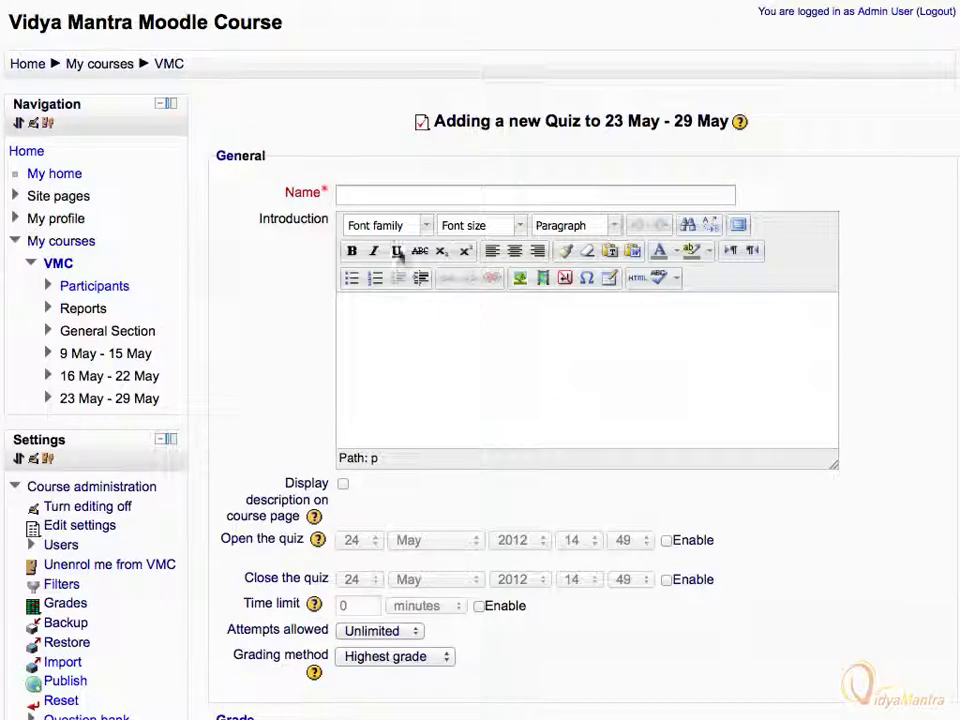
Name the quiz 'Demo quiz' with introduction 'Attempt the quiz to answer the questions and achieve the grade.'.
click(400, 195)
text(Demo quiz)
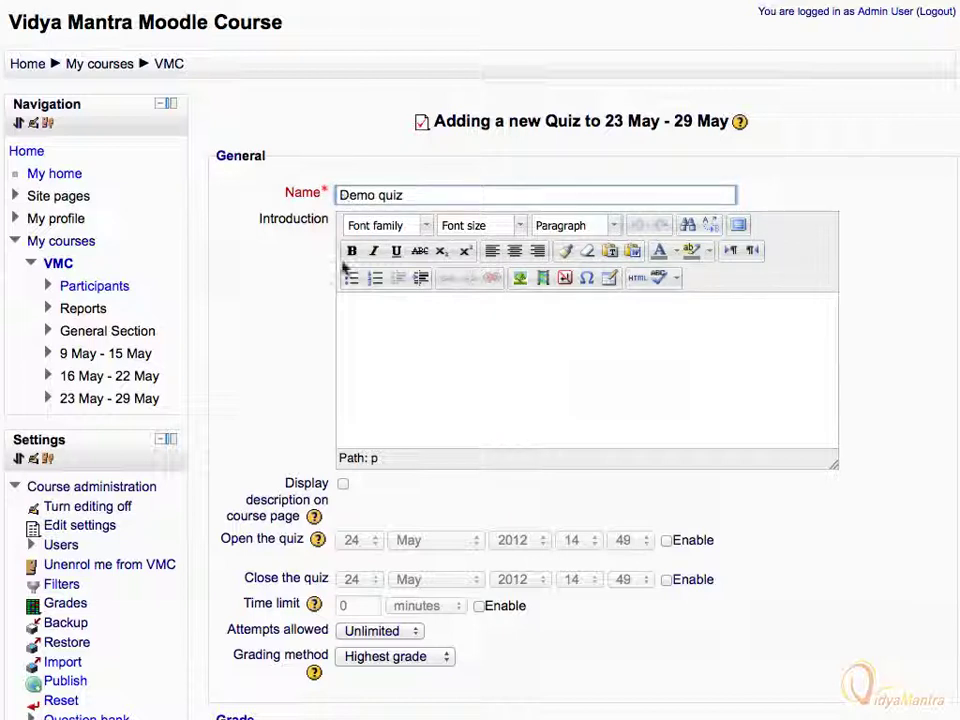
click(343, 306)
text(Attempt the quiz to answer the questions and achieve the grade.)
scroll(343, 306, down, 10)
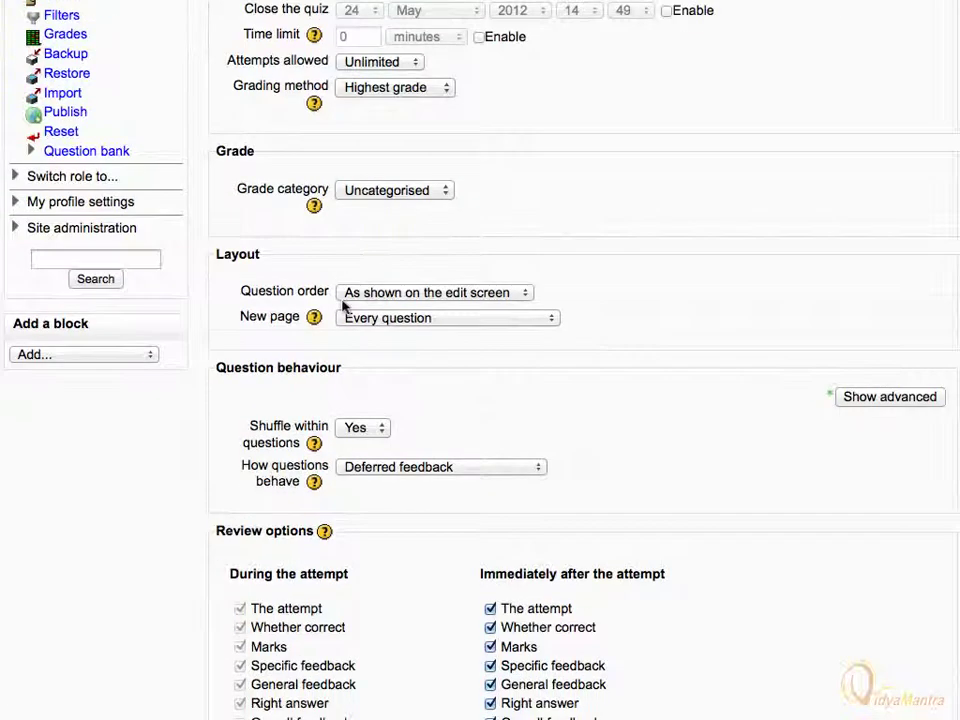
scroll(343, 306, up, 1)
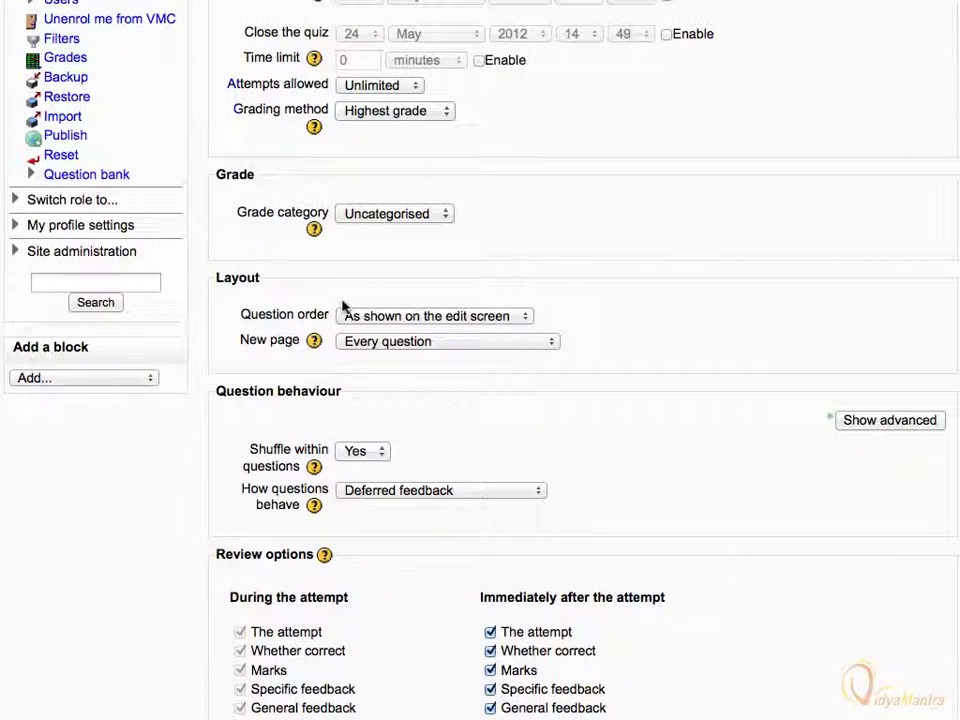
Allow 2 attempts and set the grading method to Average grade.
click(414, 90)
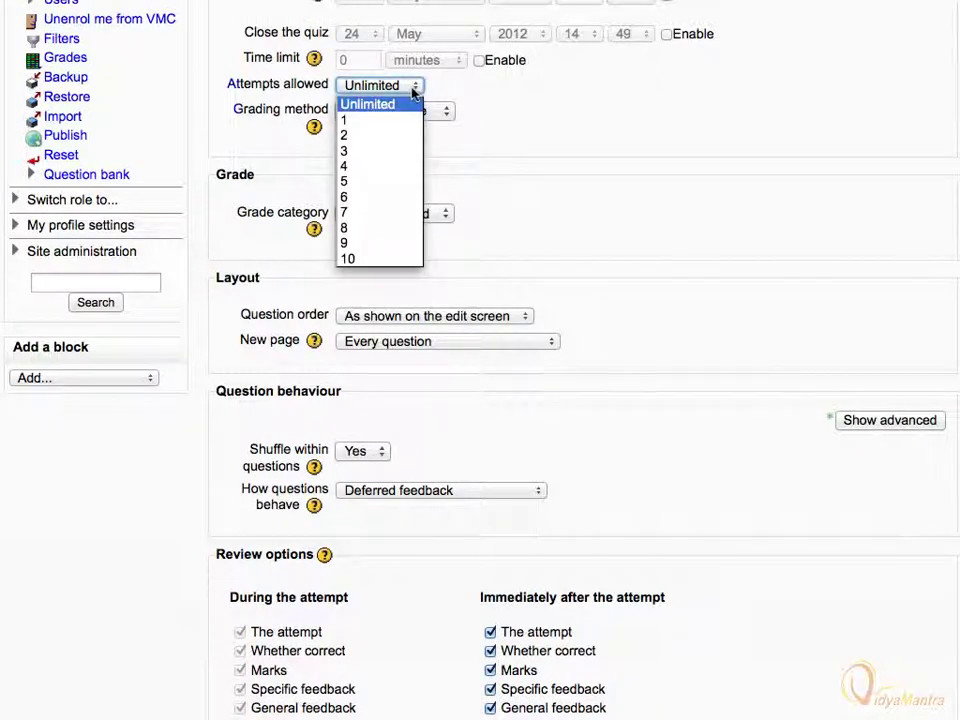
click(346, 136)
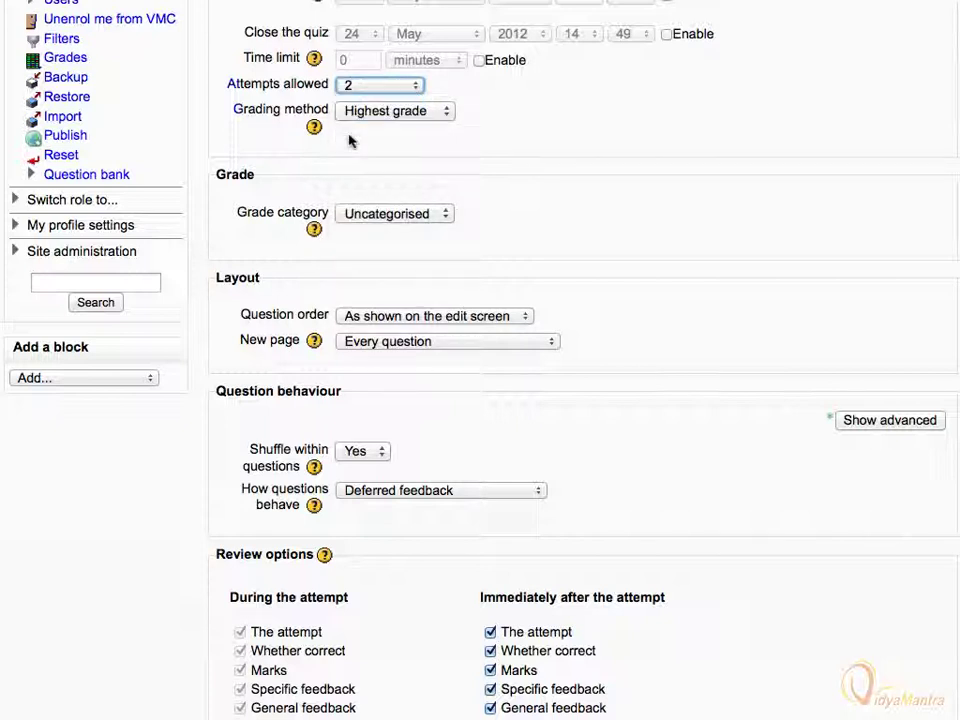
click(446, 112)
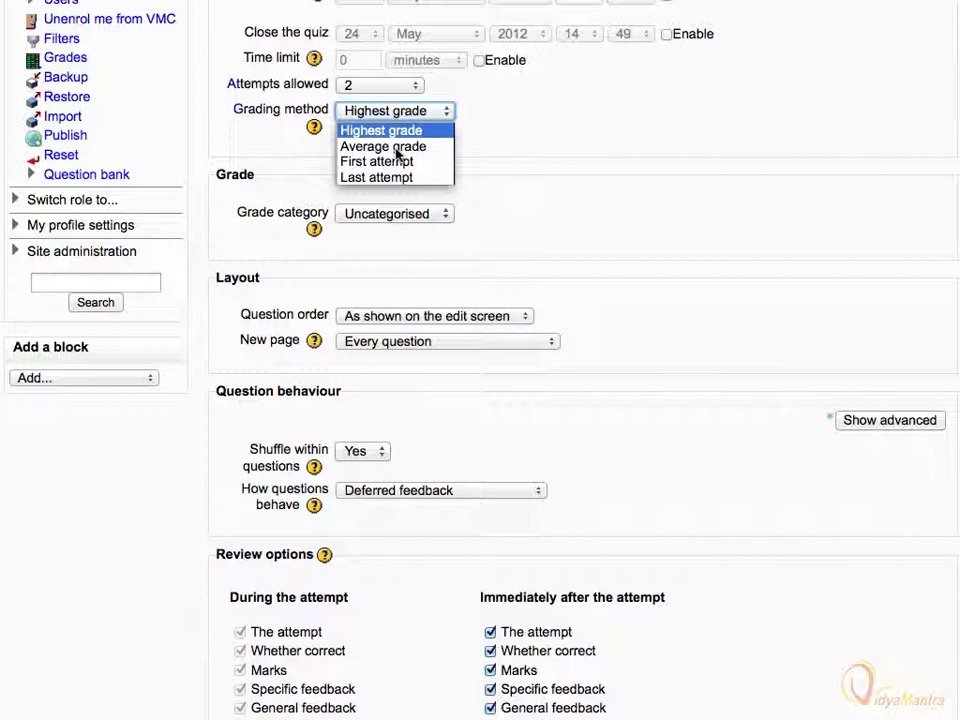
click(397, 148)
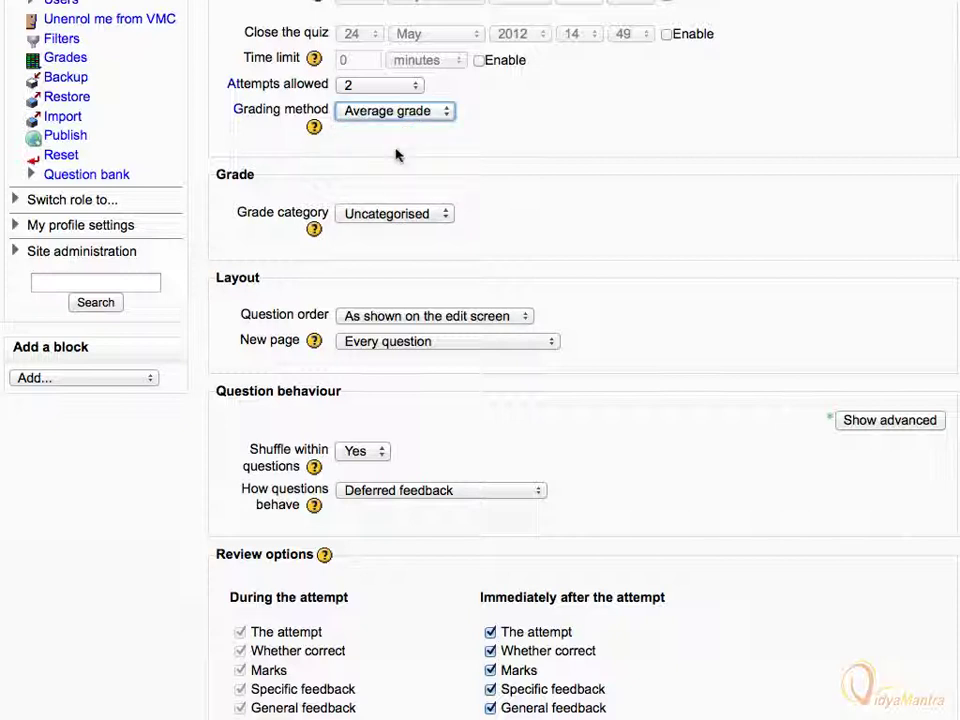
Set question order to Shuffled randomly and start a new page every 2 questions.
click(524, 320)
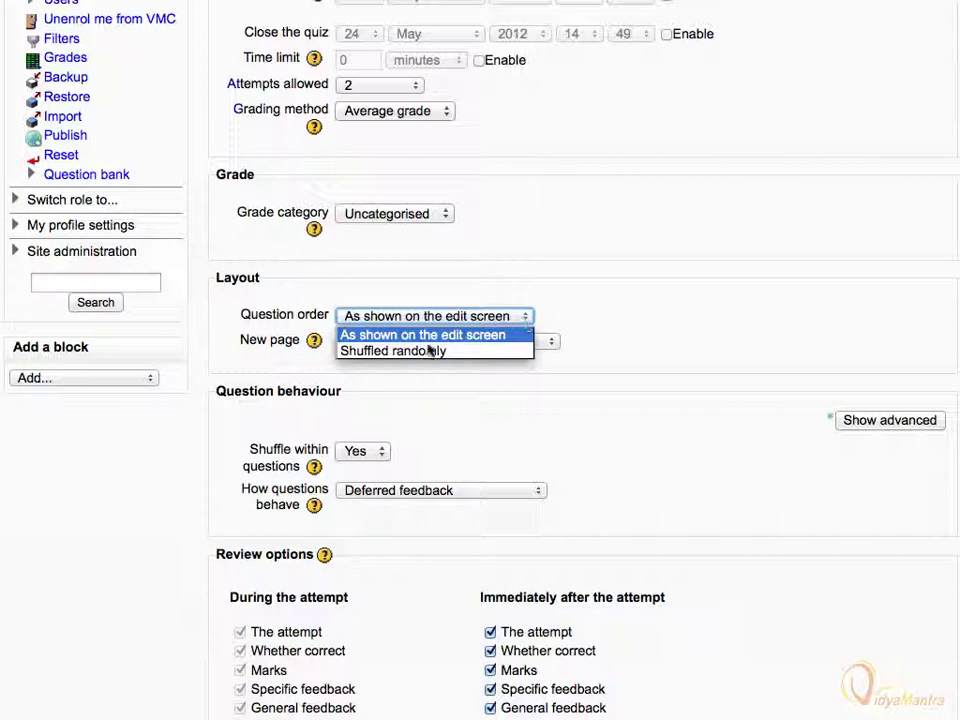
click(395, 352)
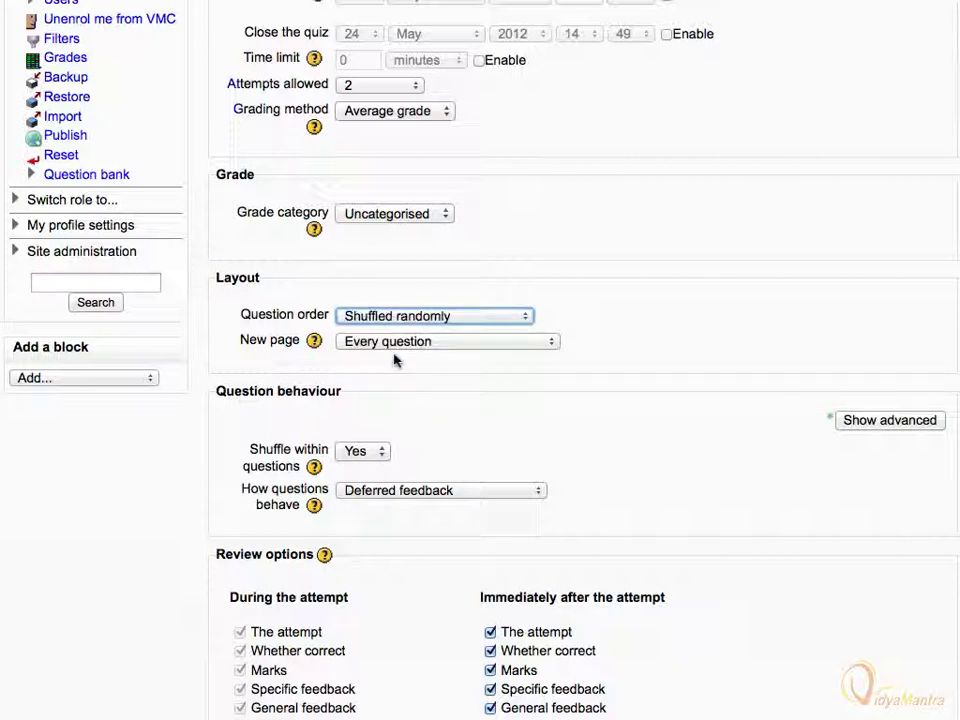
click(549, 342)
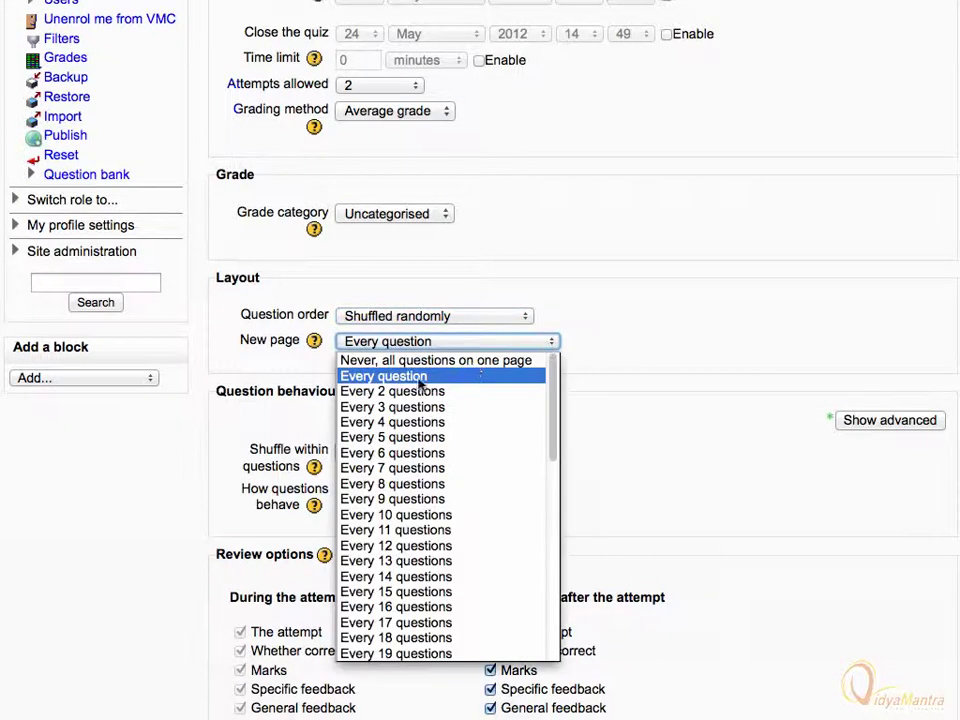
click(368, 392)
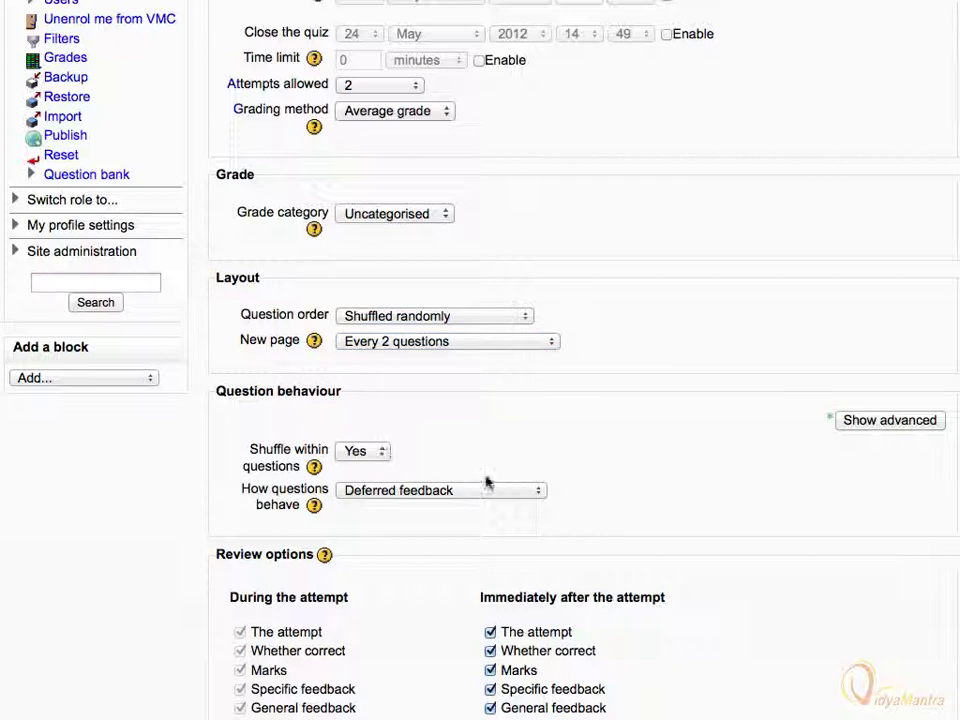
Show the How questions behave options, with Deferred feedback still selected.
click(538, 492)
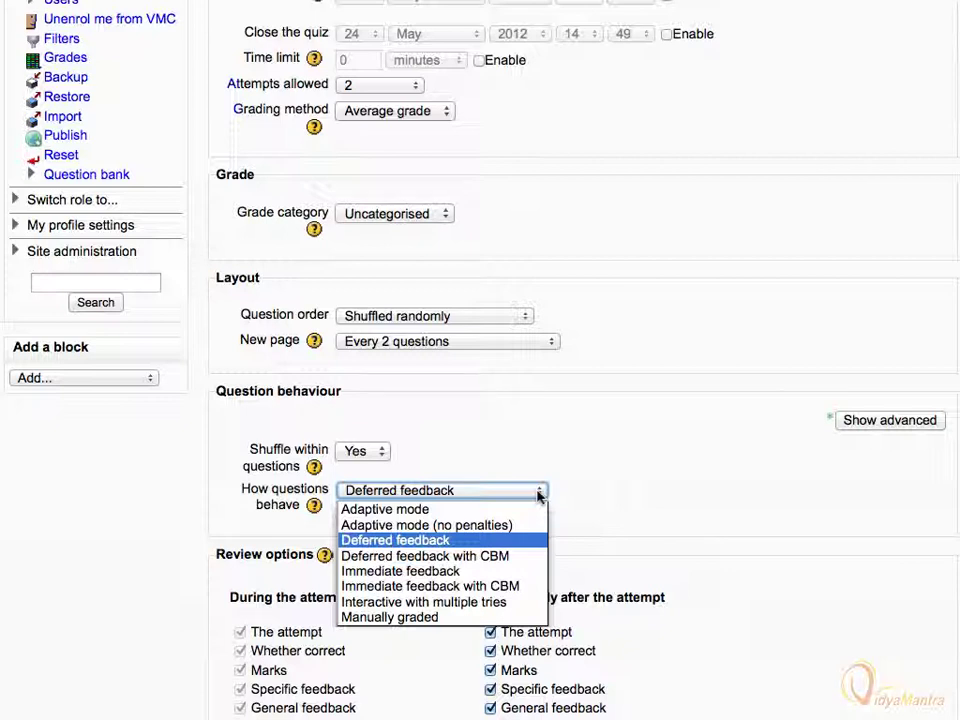
Keep Deferred feedback, then give top-band feedback 'Wallah!' and an 80% boundary with 'Excellent'.
click(411, 541)
scroll(407, 534, down, 2)
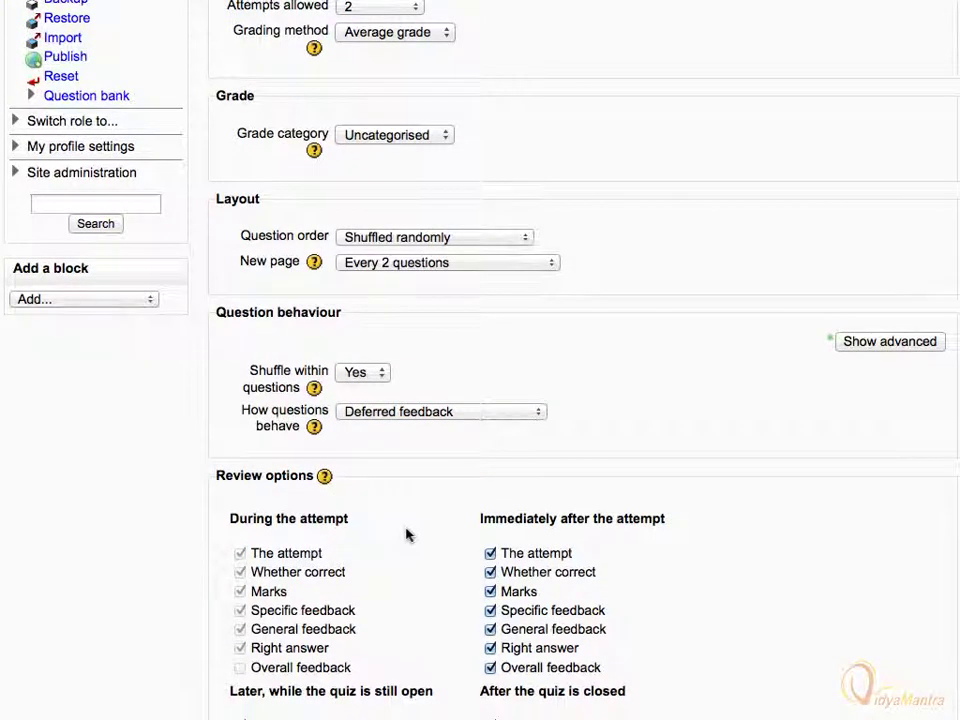
scroll(406, 535, down, 7)
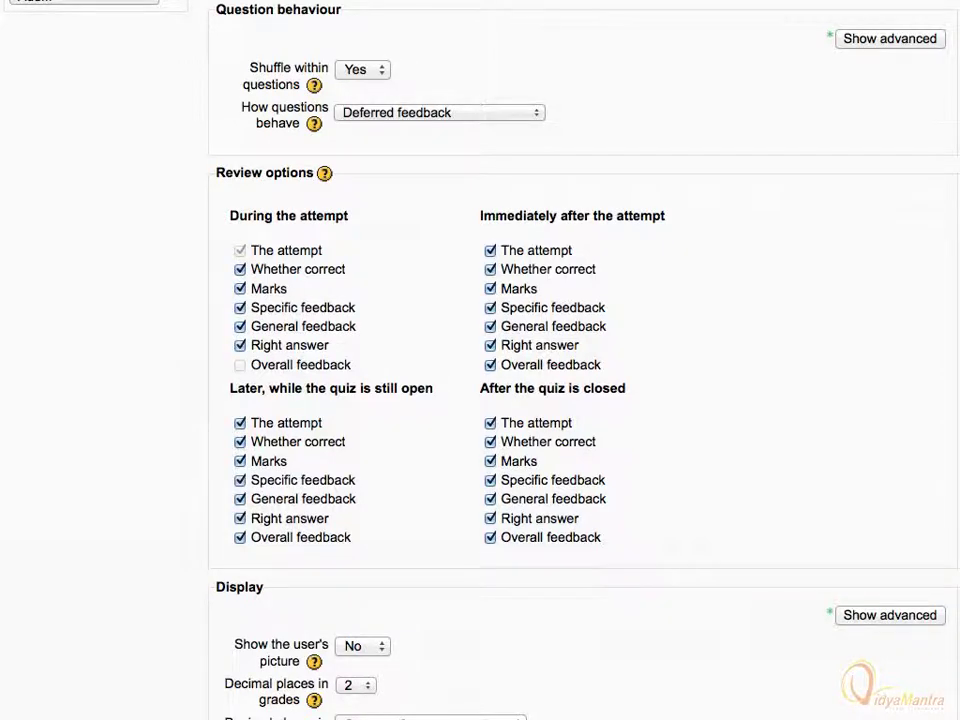
scroll(406, 535, down, 16)
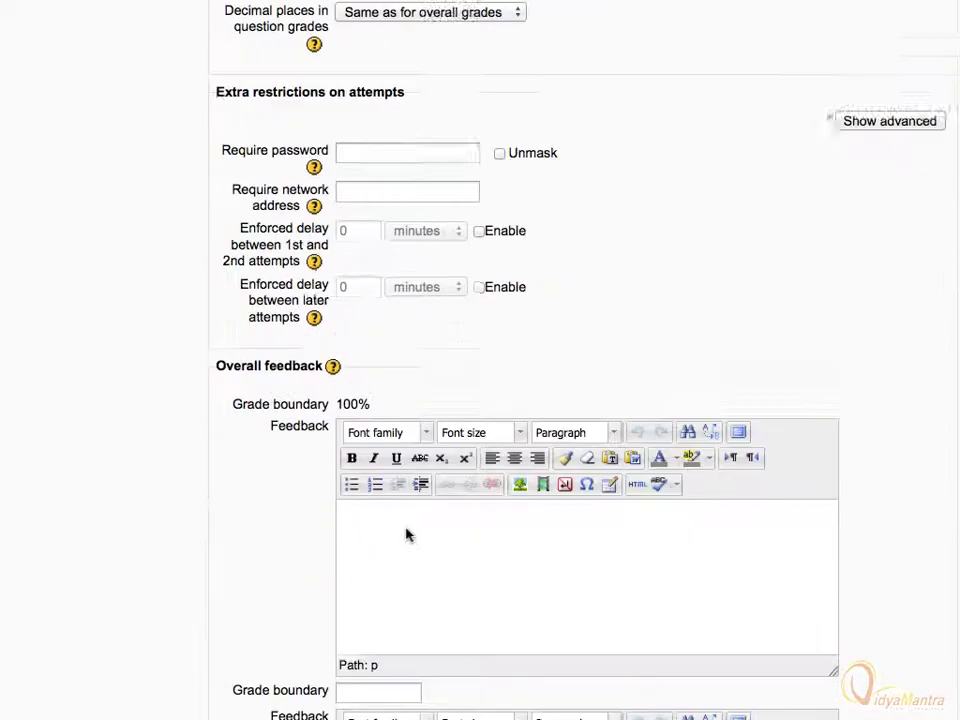
scroll(406, 535, down, 5)
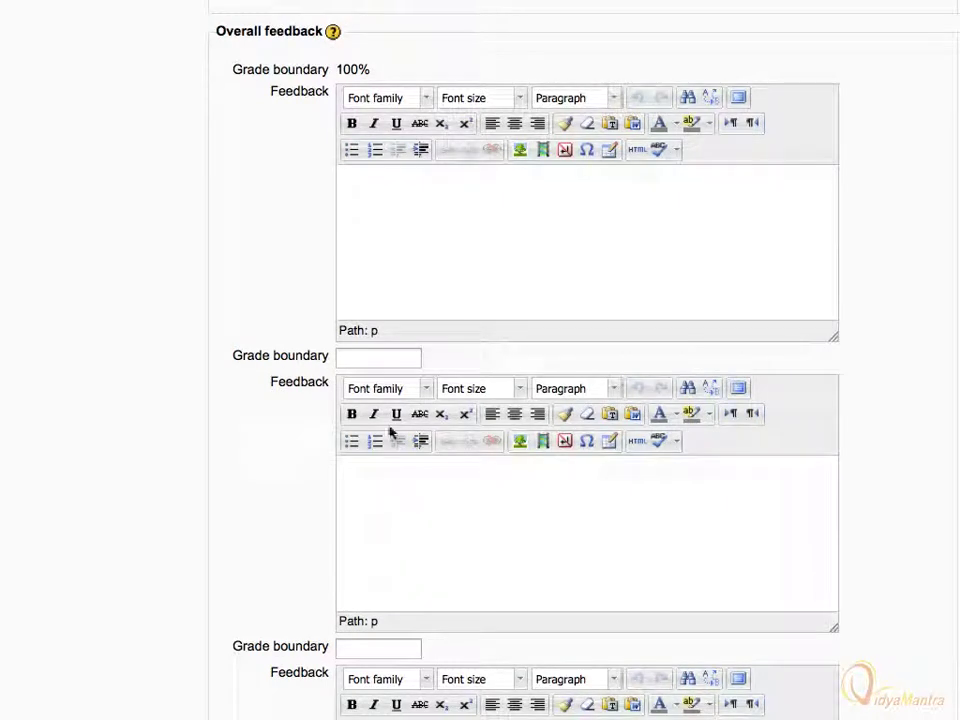
click(350, 183)
text(Wallah!)
click(378, 358)
text(80%)
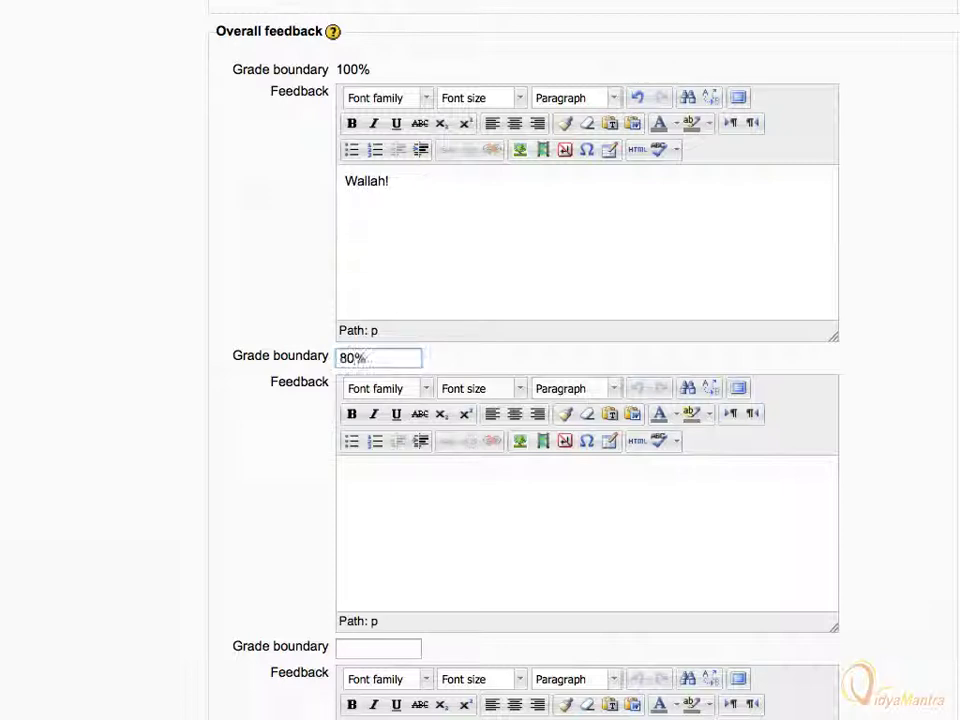
click(350, 472)
text(Excellent)
Add a 60% grade boundary with feedback 'Good'.
scroll(350, 182, down, 10)
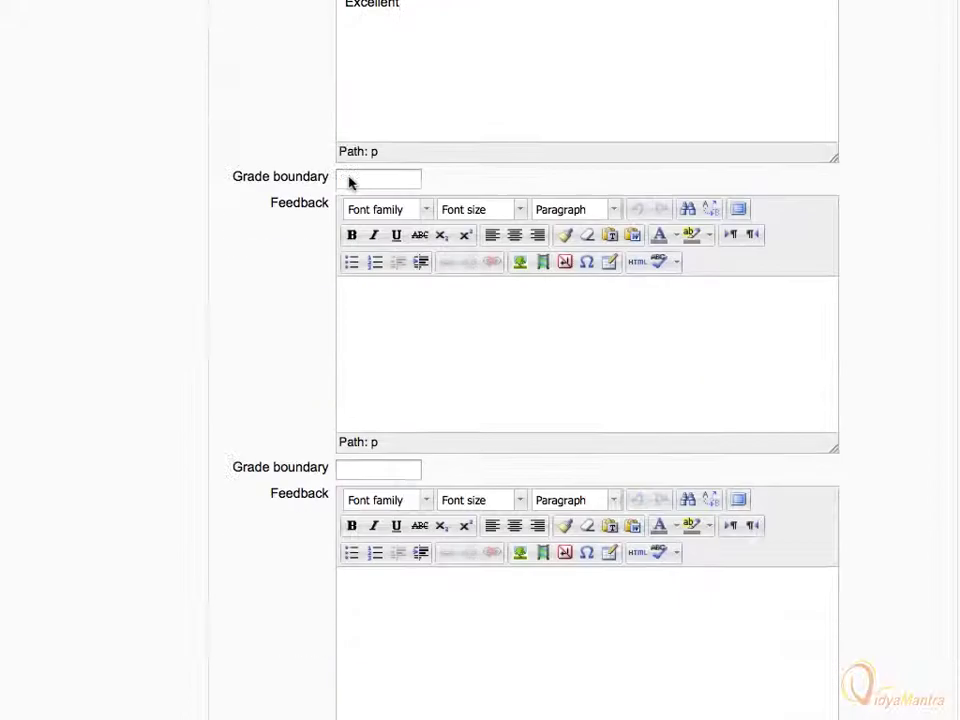
click(350, 76)
text(60%)
click(350, 183)
text(Good)
click(378, 366)
Enter a 40 grade boundary with feedback 'Average'.
text(40)
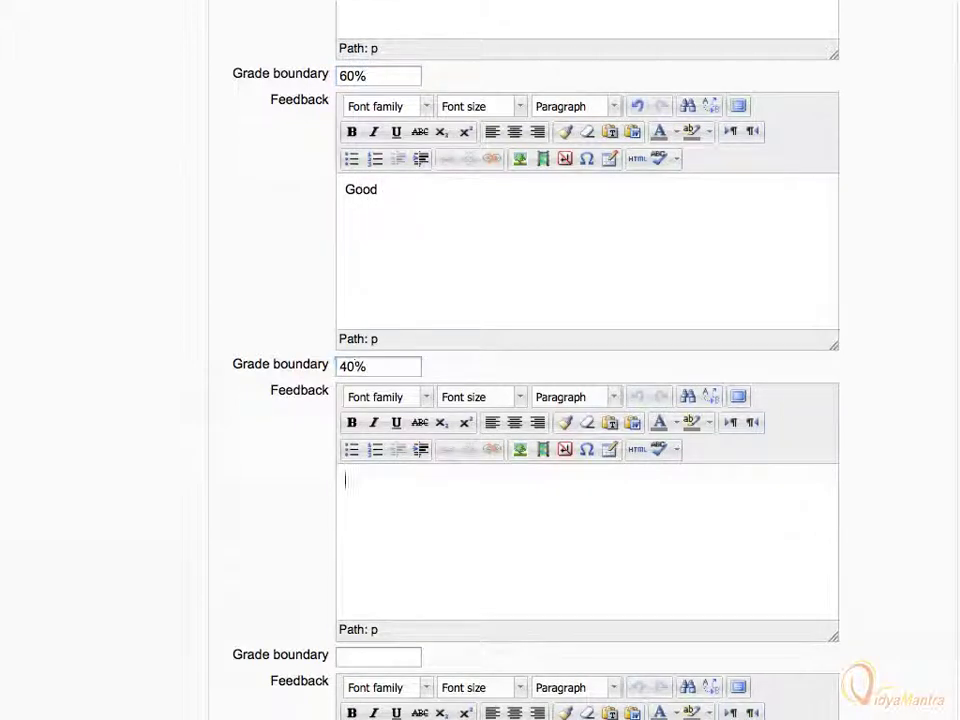
text(Average)
scroll(350, 183, down, 10)
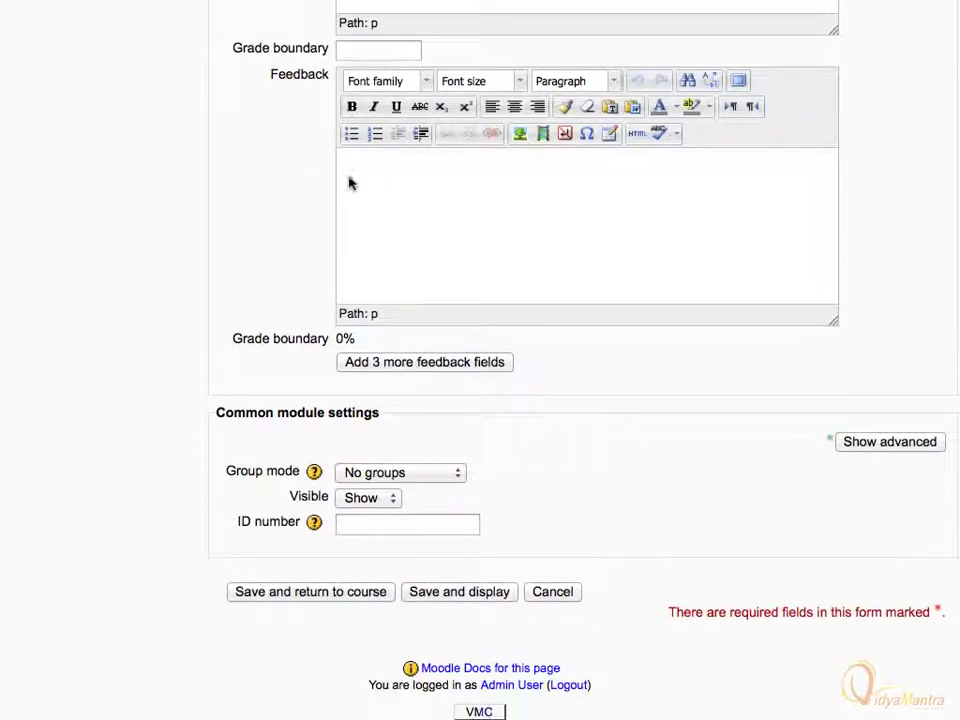
scroll(350, 183, down, 1)
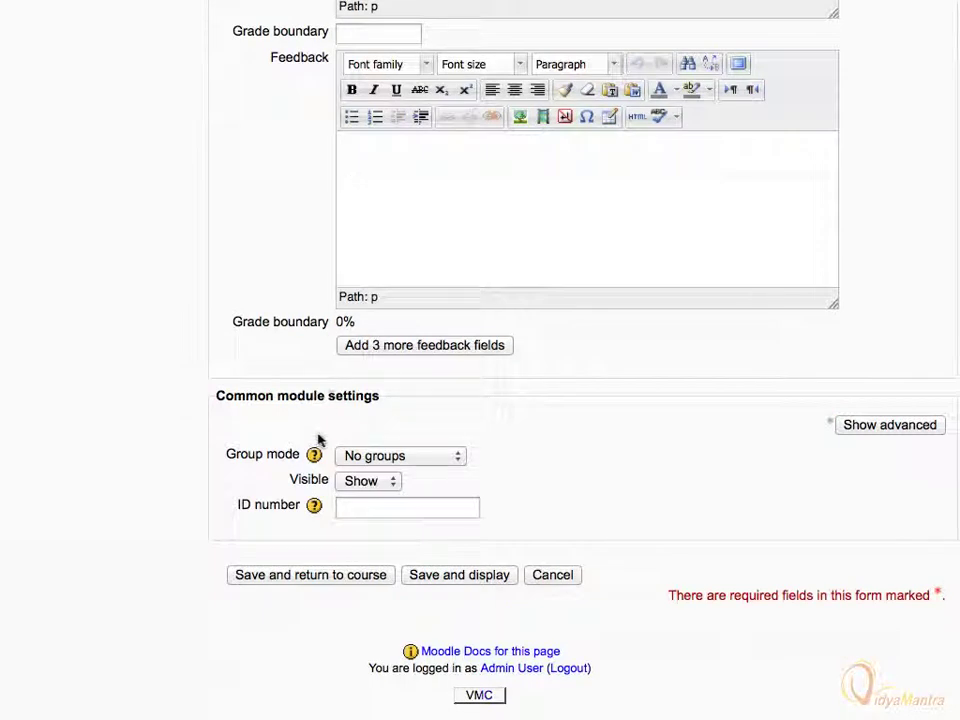
Save the quiz, return to the course and turn editing off.
click(304, 577)
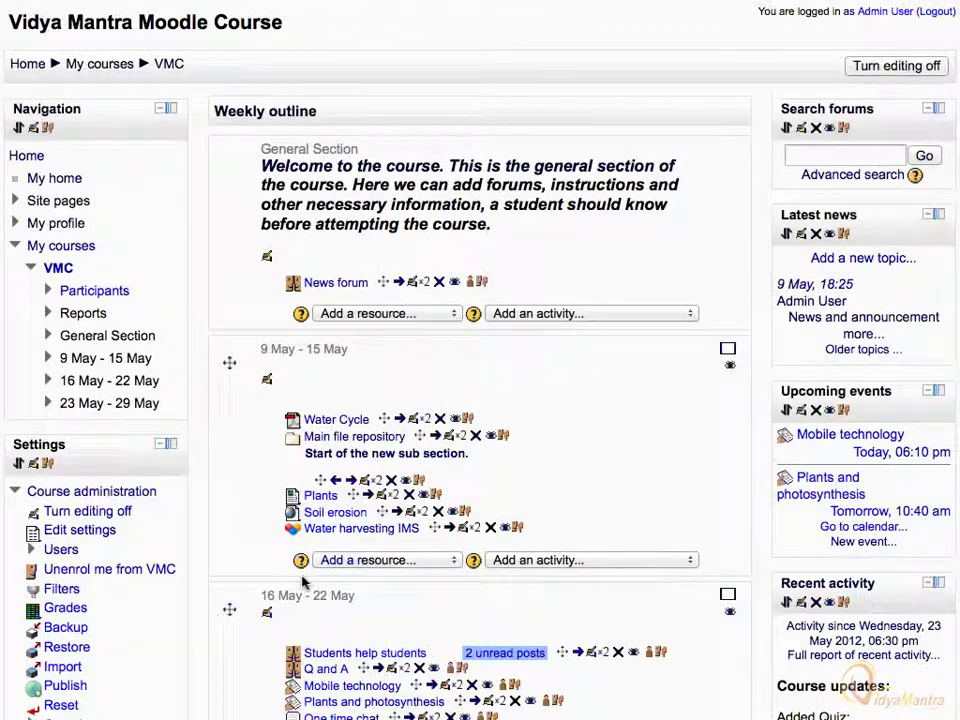
click(122, 512)
scroll(124, 514, down, 5)
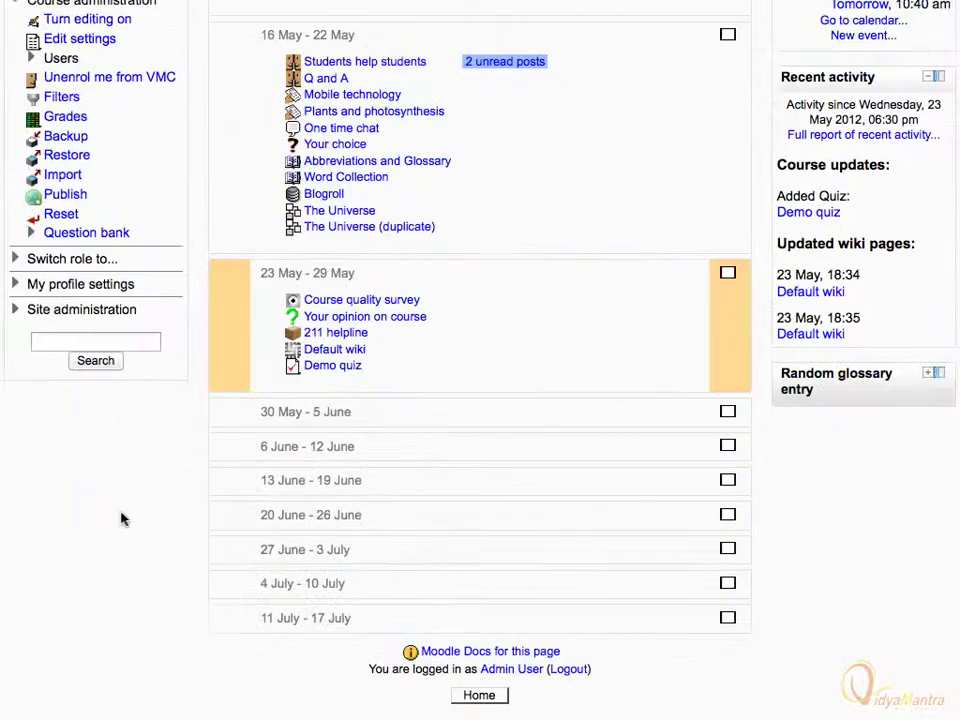